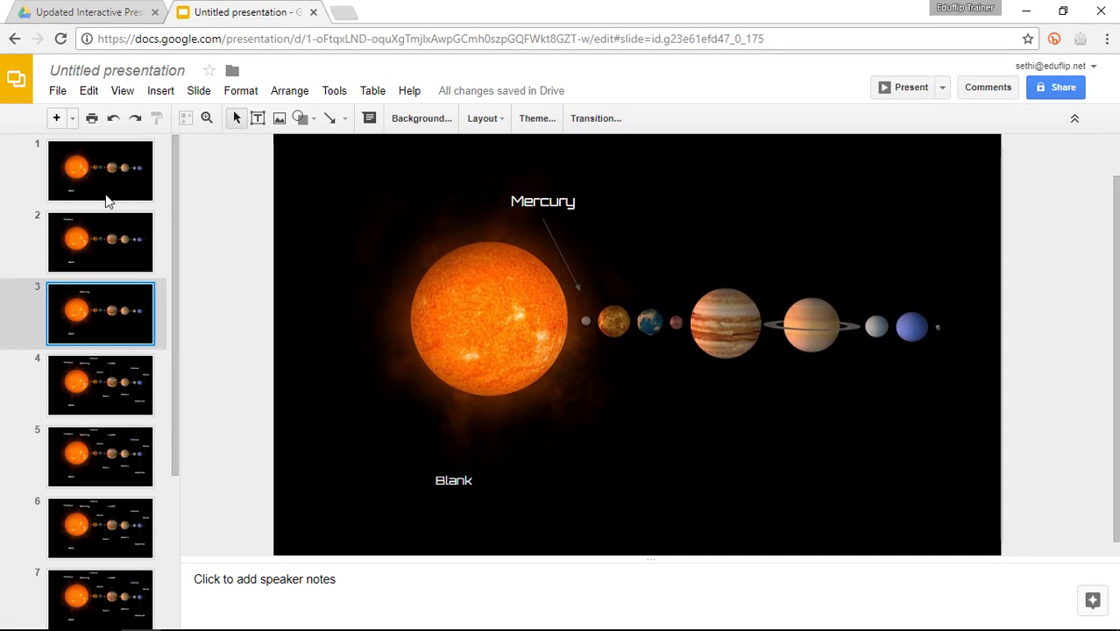
- Open slide 2, the slide labelled 'The Sun'
{"action": "left_click", "coordinate": [93, 248]}
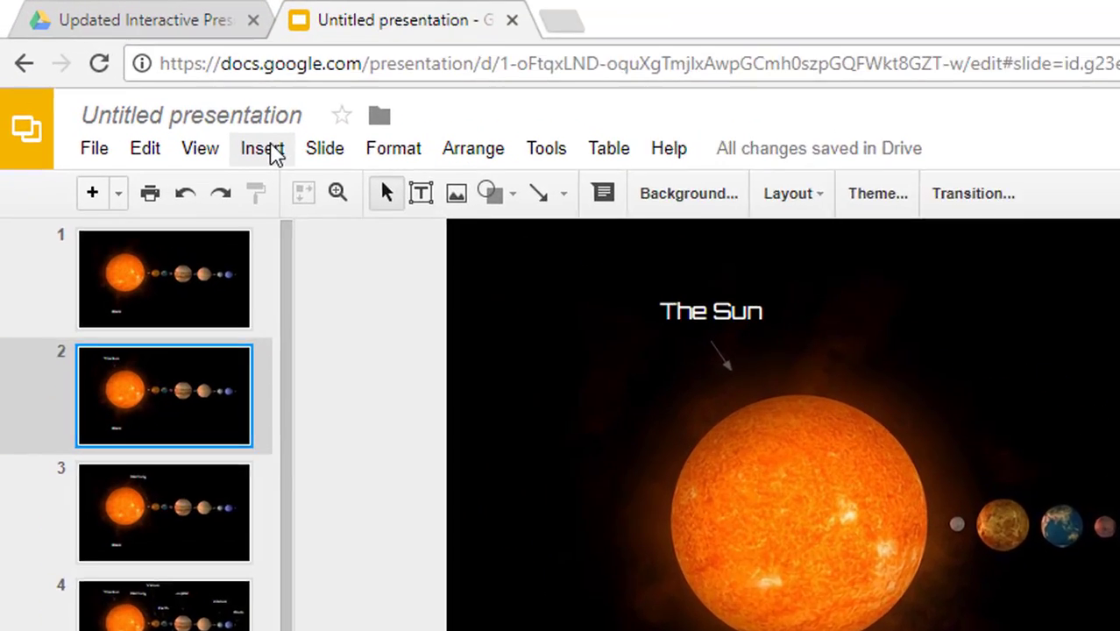
- Search YouTube for 'the sun' and insert 'The Sun Full HD 1080p, Amazing Documentary'
{"action": "left_click", "coordinate": [273, 152]}
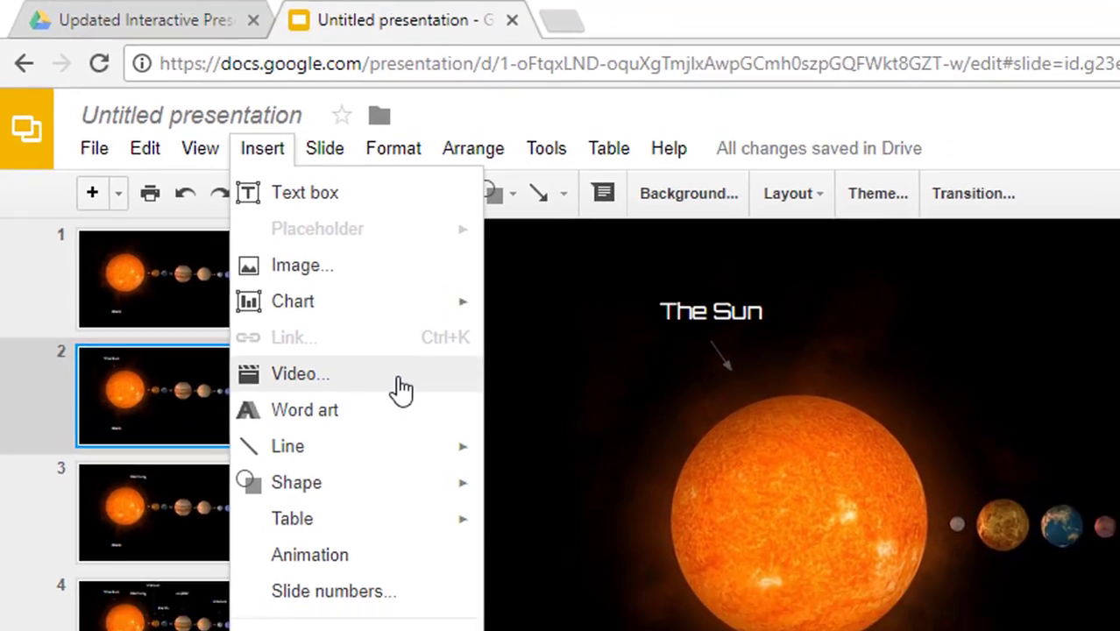
{"action": "left_click", "coordinate": [456, 429]}
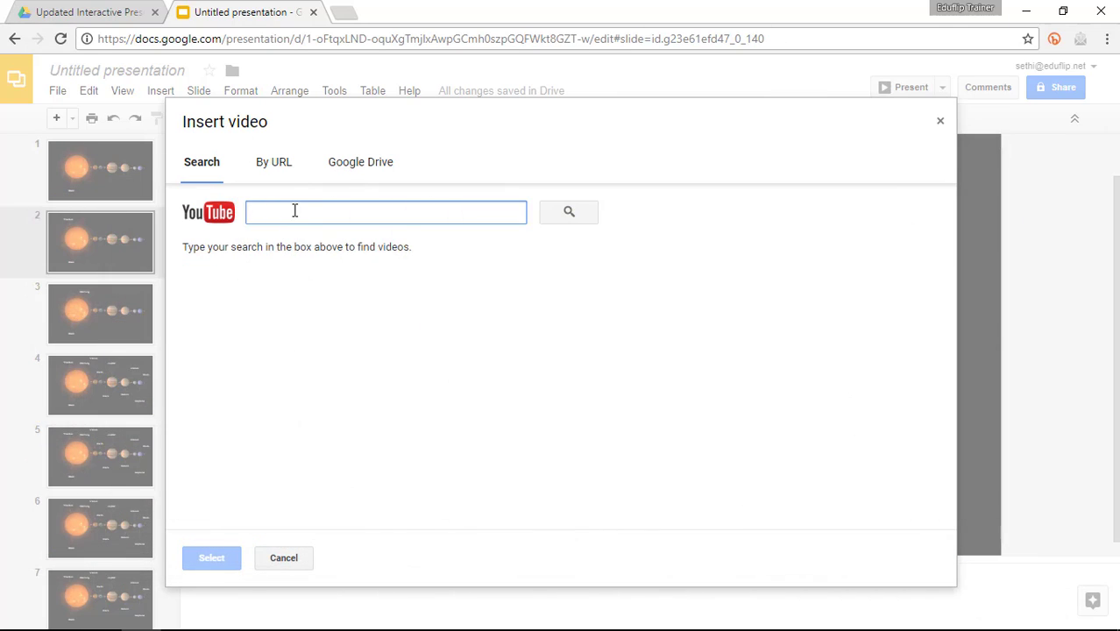
{"action": "type", "text": "the sun"}
{"action": "key", "text": "Return"}
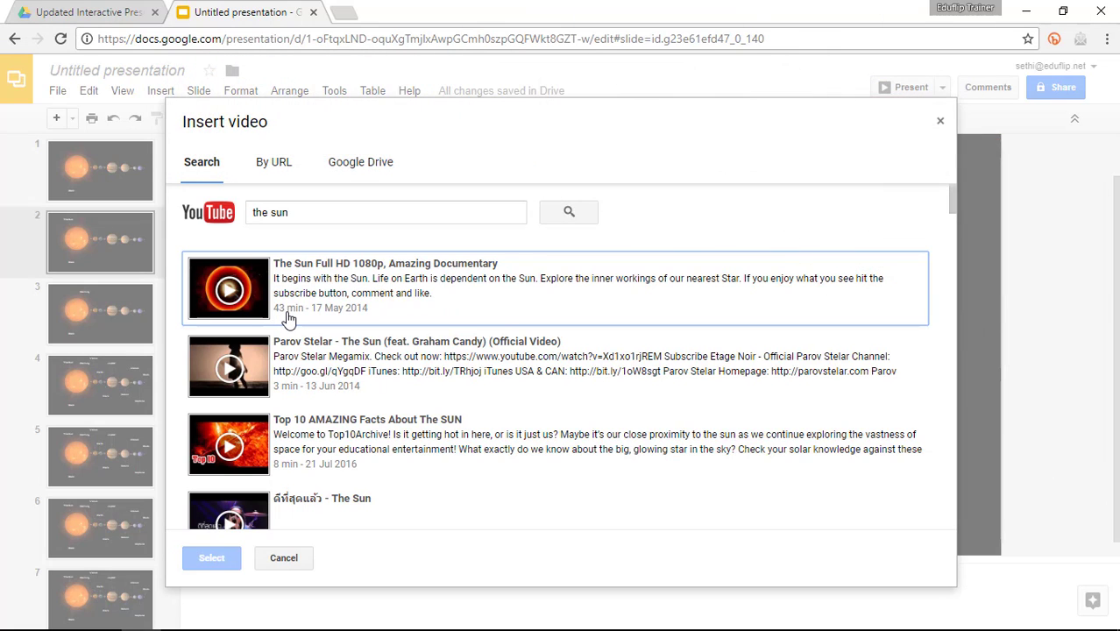
{"action": "scroll", "coordinate": [289, 320], "scroll_direction": "down", "scroll_amount": 1}
{"action": "scroll", "coordinate": [290, 320], "scroll_direction": "up", "scroll_amount": 1}
{"action": "left_click", "coordinate": [235, 291]}
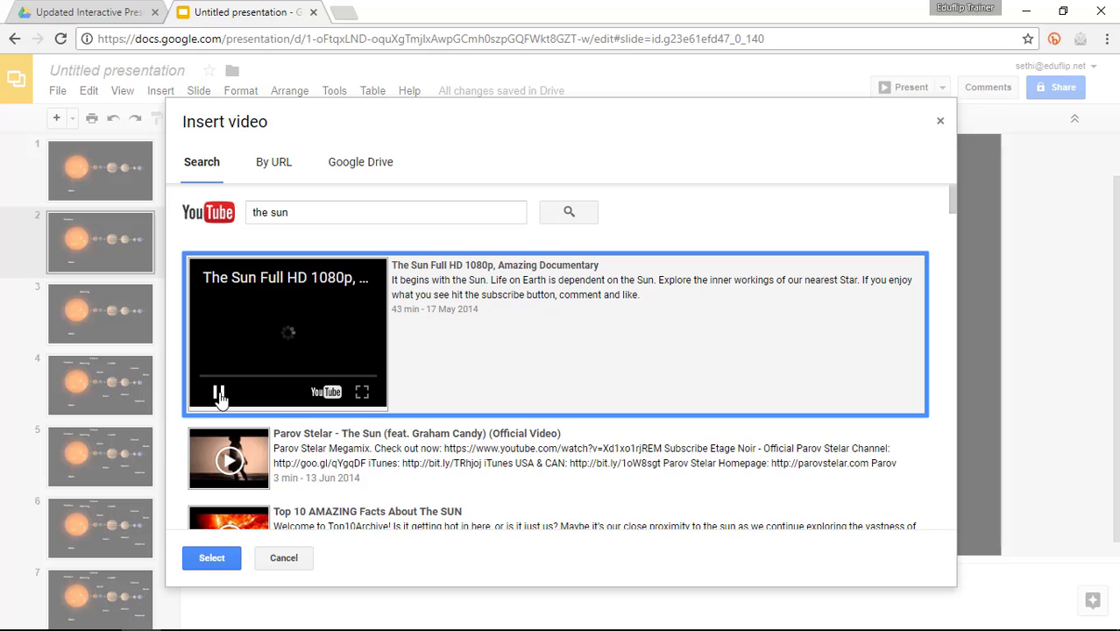
{"action": "left_click", "coordinate": [219, 394]}
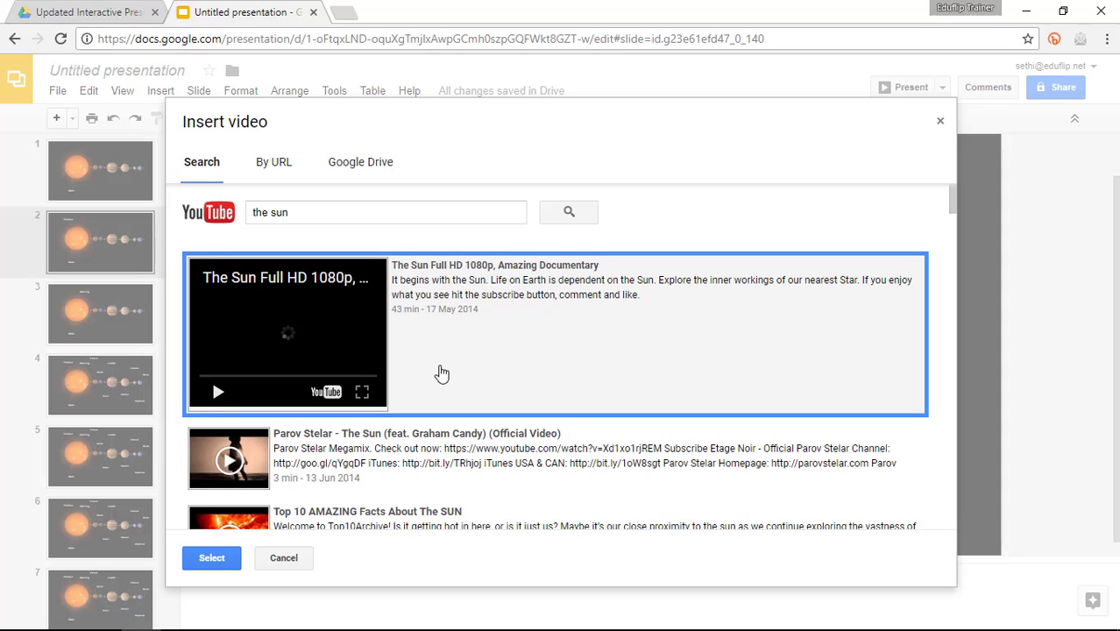
{"action": "left_click", "coordinate": [219, 559]}
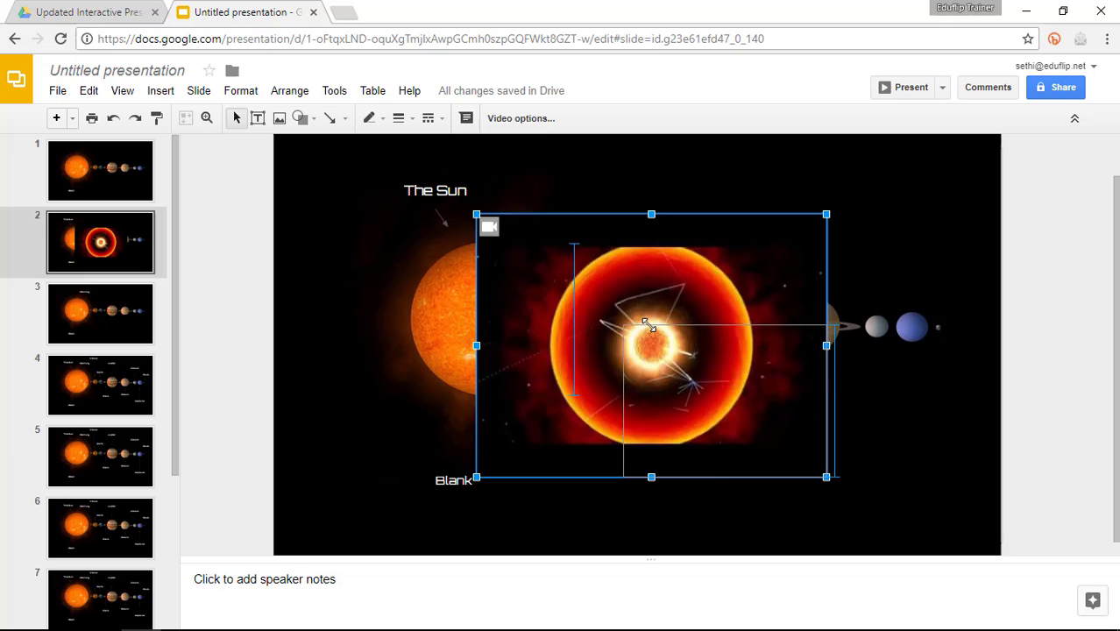
- Shrink the Sun video and move it to the slide's lower right
{"action": "left_click_drag", "start_coordinate": [476, 215], "coordinate": [623, 325]}
{"action": "mouse_move", "coordinate": [759, 400]}
{"action": "left_mouse_down"}
{"action": "mouse_move", "coordinate": [746, 442]}
{"action": "mouse_move", "coordinate": [758, 446]}
{"action": "left_mouse_up"}
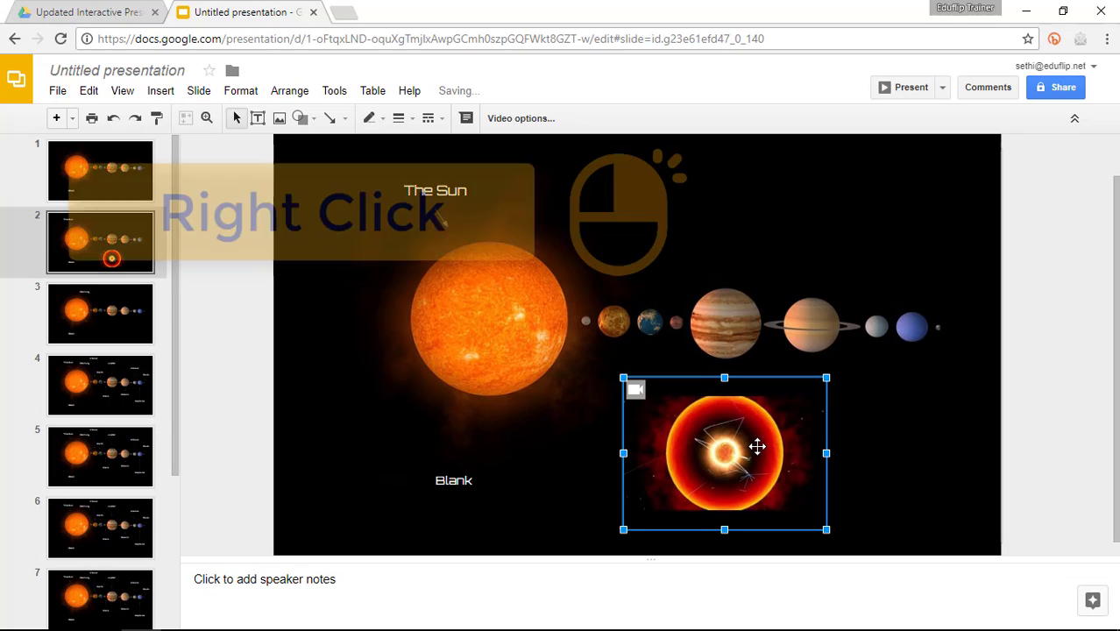
{"action": "right_click", "coordinate": [757, 446]}
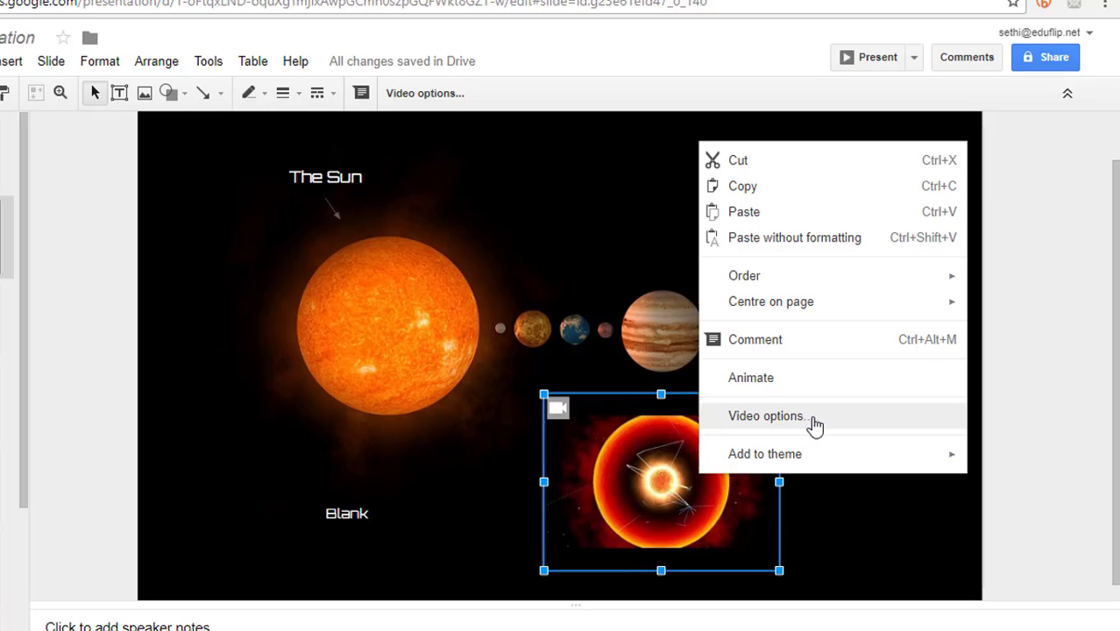
- Set the video to play 10:00 to 10:15, autoplay when presenting, and mute audio
{"action": "left_click", "coordinate": [812, 419]}
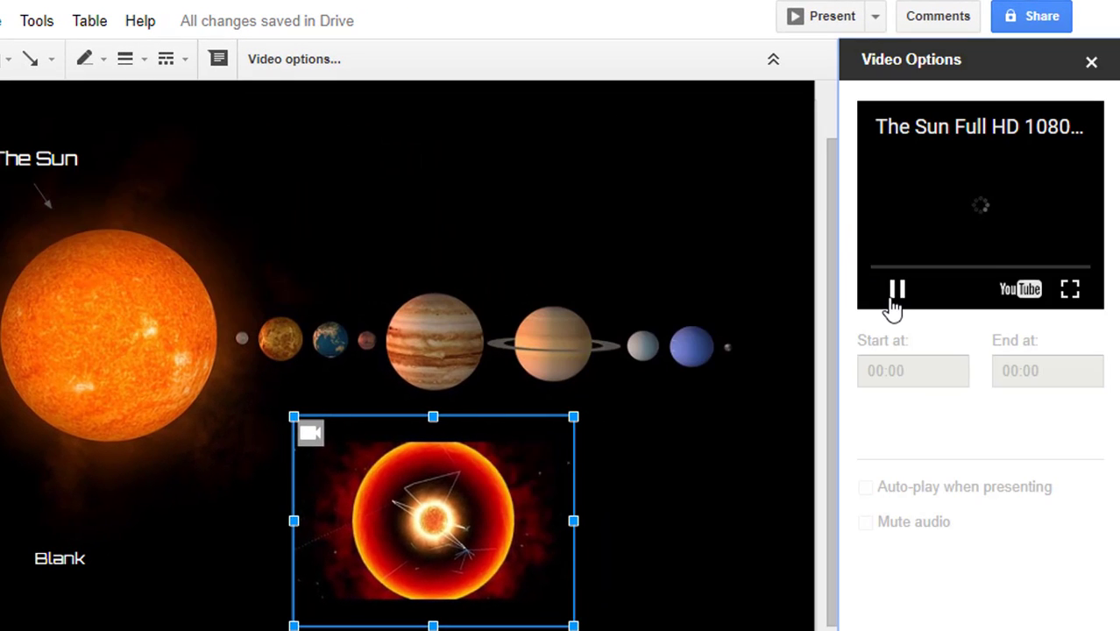
{"action": "left_click", "coordinate": [894, 300]}
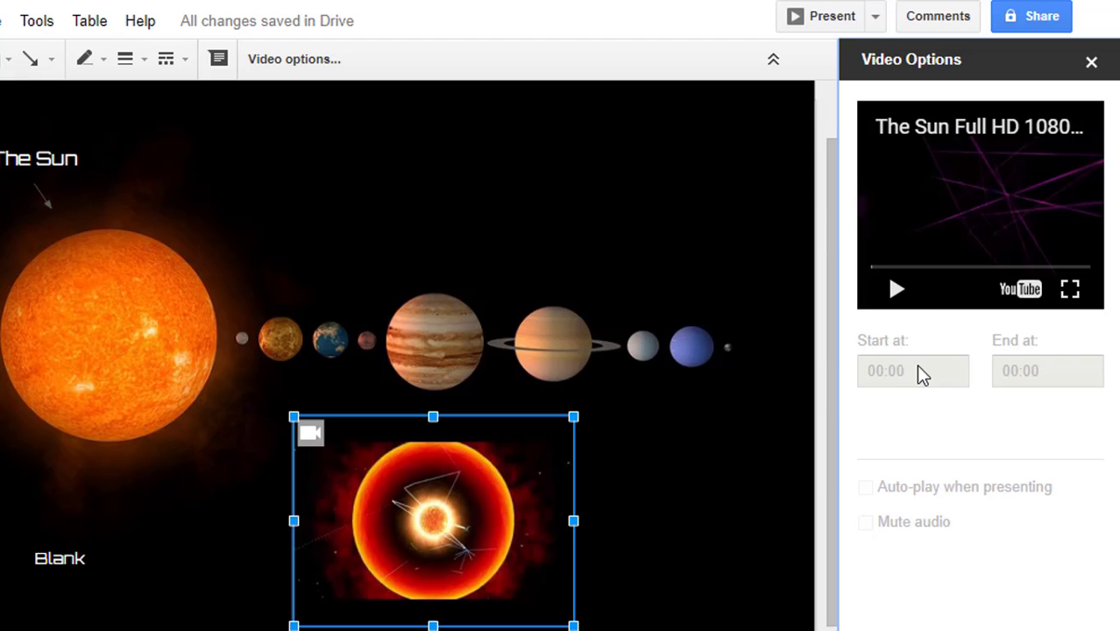
{"action": "left_click", "coordinate": [898, 291]}
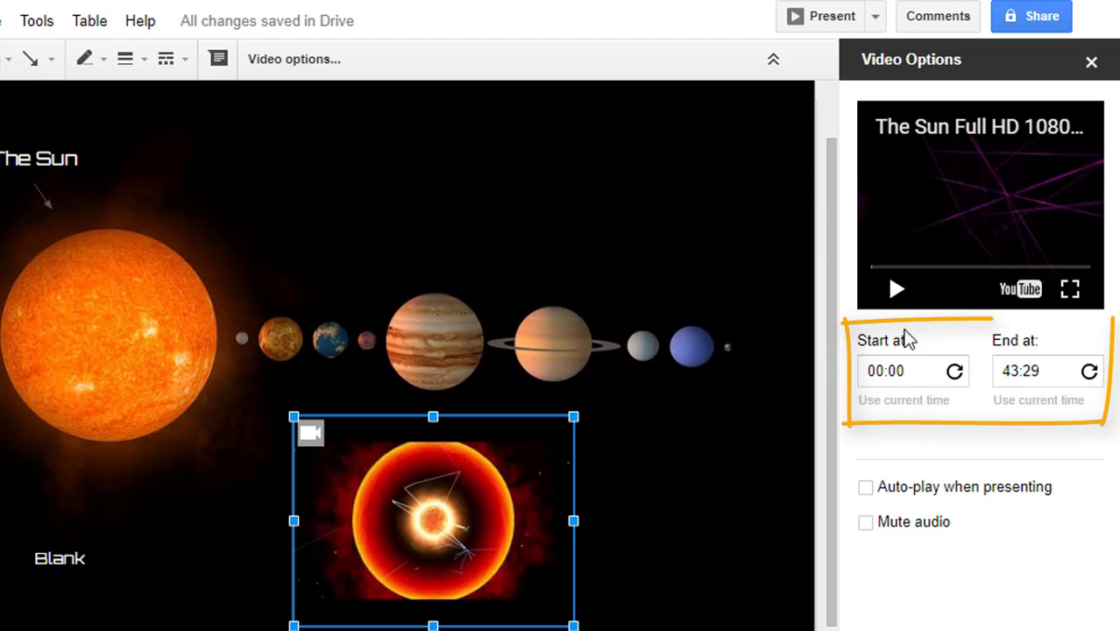
{"action": "double_click", "coordinate": [912, 374]}
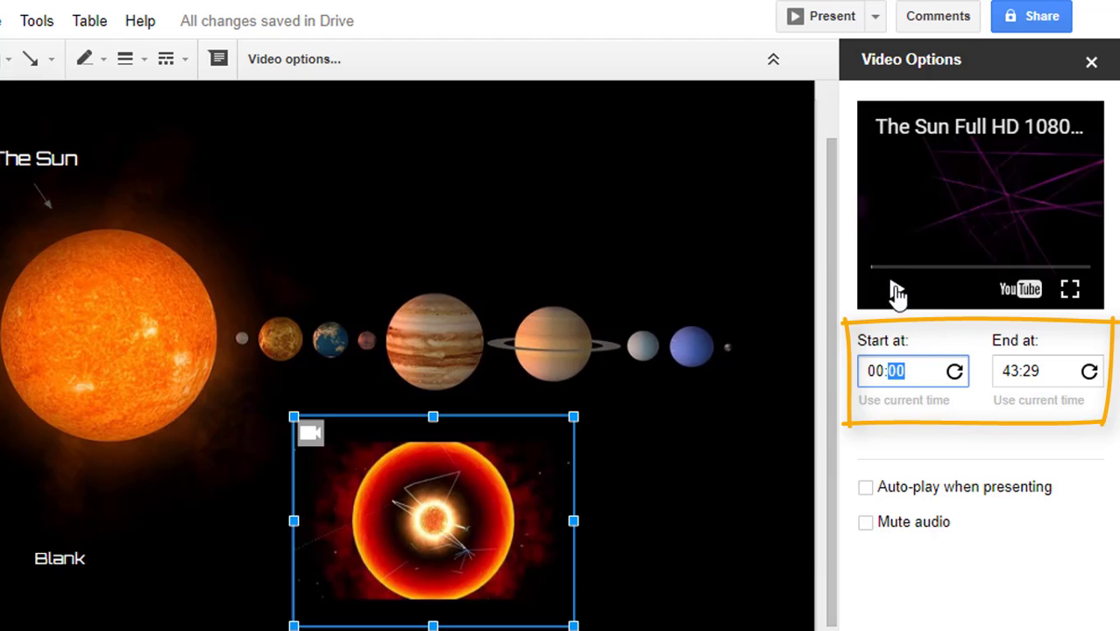
{"action": "double_click", "coordinate": [877, 370]}
{"action": "type", "text": "10"}
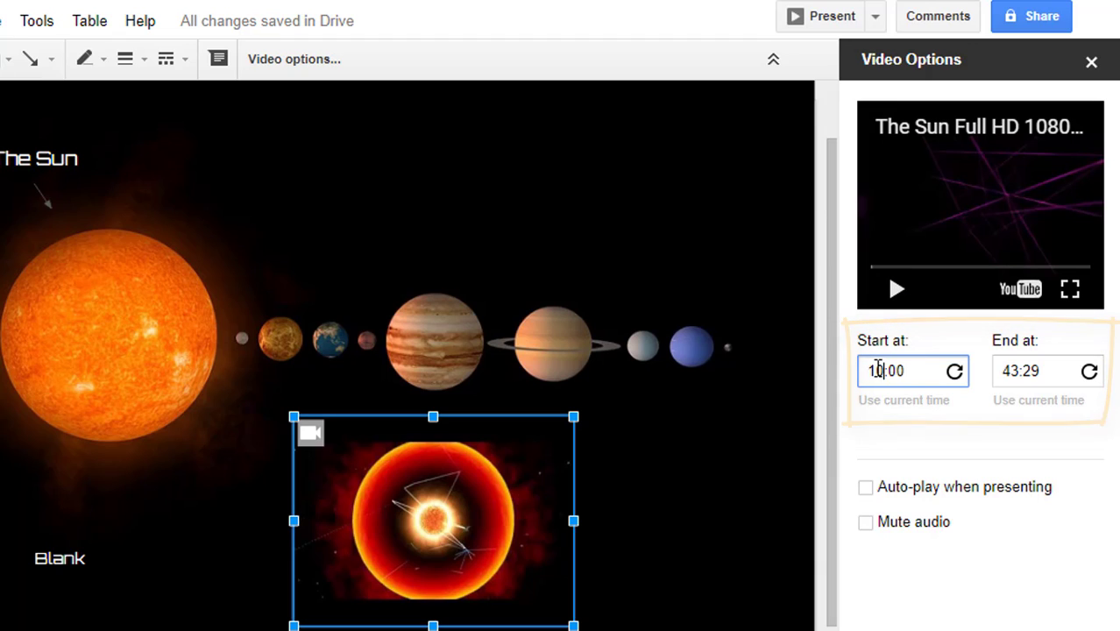
{"action": "double_click", "coordinate": [1010, 370]}
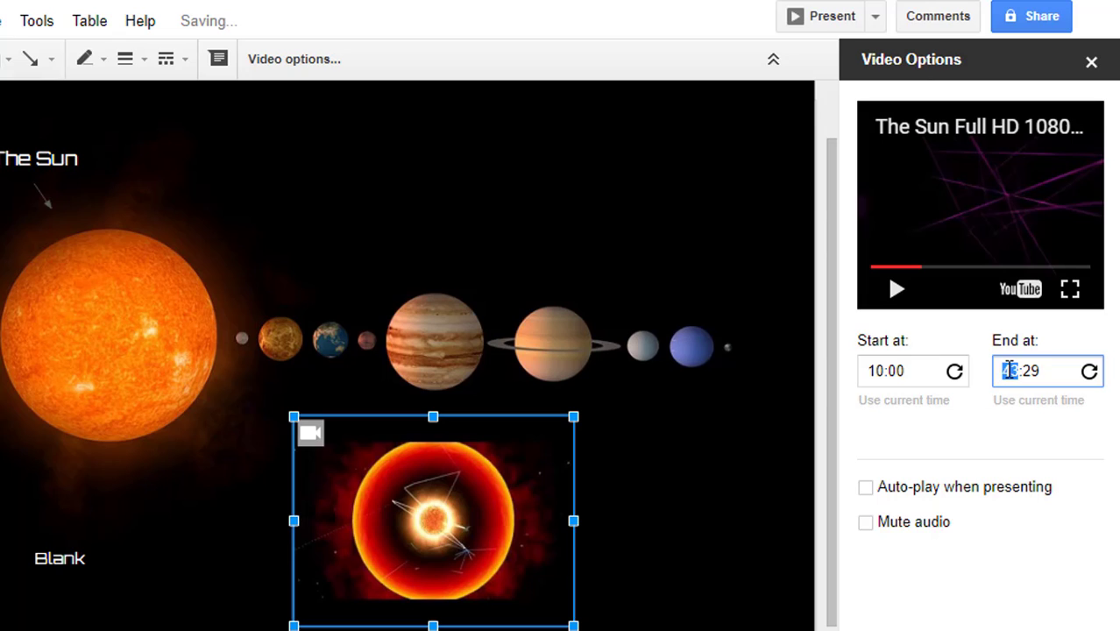
{"action": "type", "text": "10"}
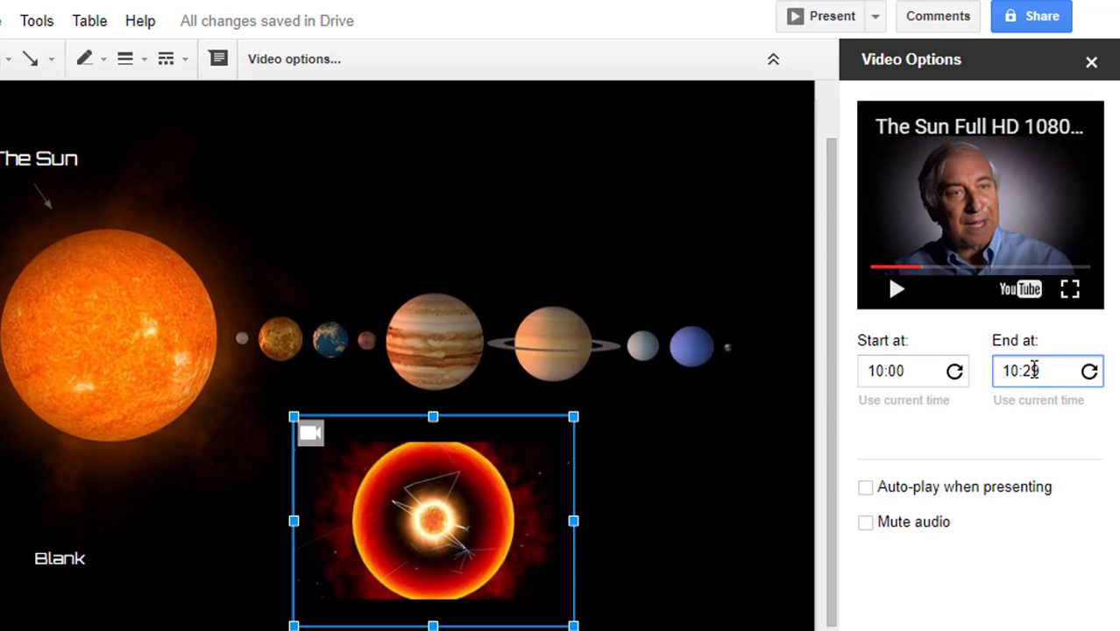
{"action": "key", "text": "shift+End"}
{"action": "type", "text": "1"}
{"action": "type", "text": "5"}
{"action": "left_click", "coordinate": [881, 493]}
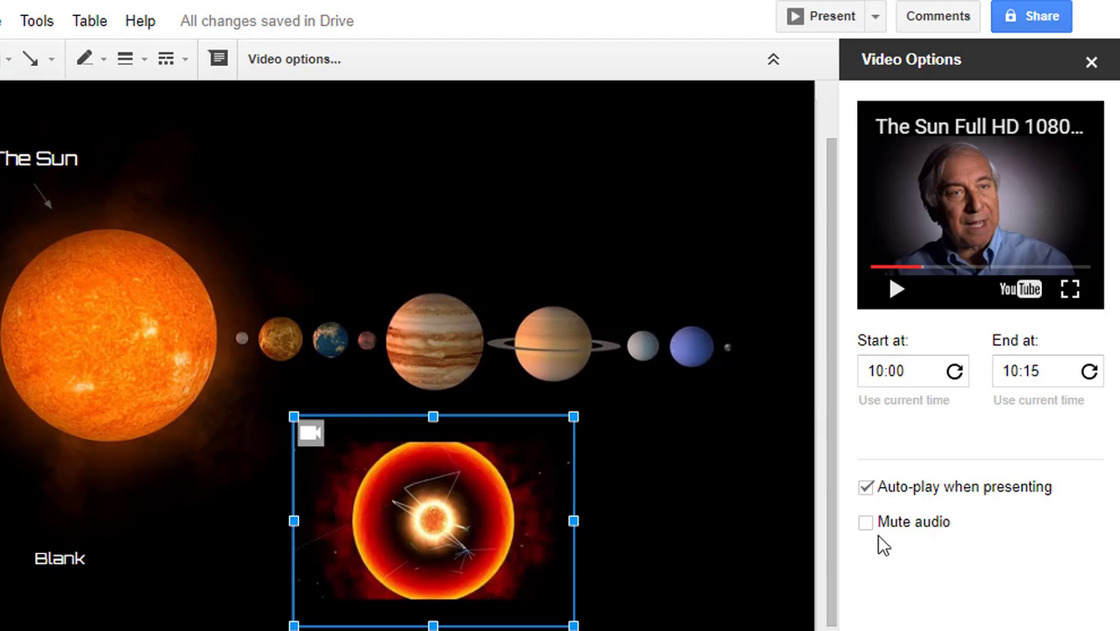
{"action": "left_click", "coordinate": [871, 526]}
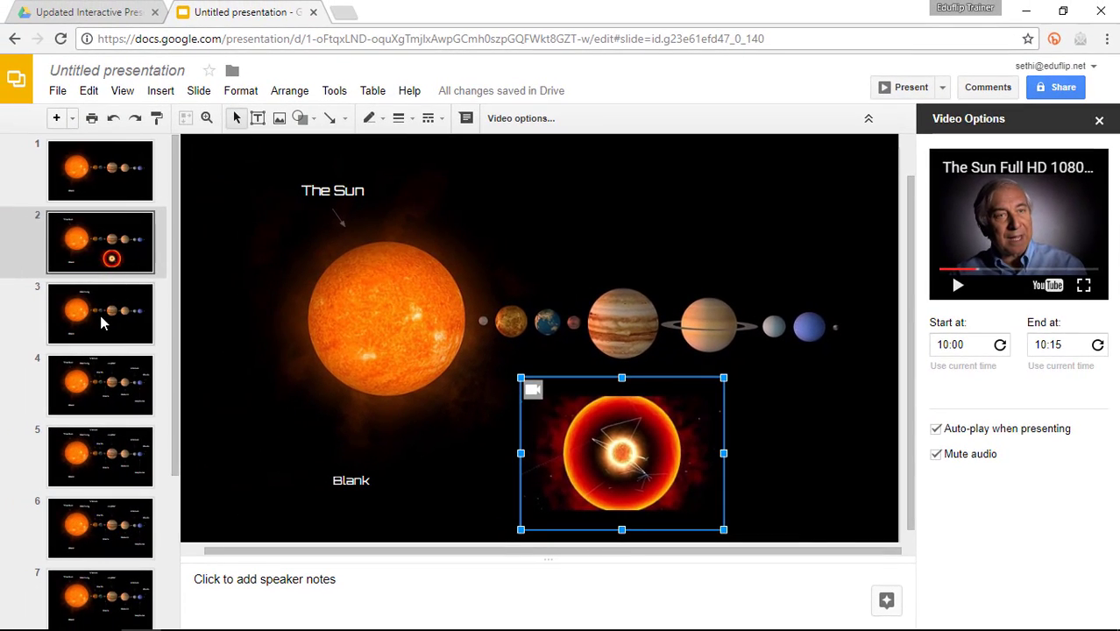
- On slide 3, the Mercury slide, search images for the Mercury surface
{"action": "left_click", "coordinate": [100, 320]}
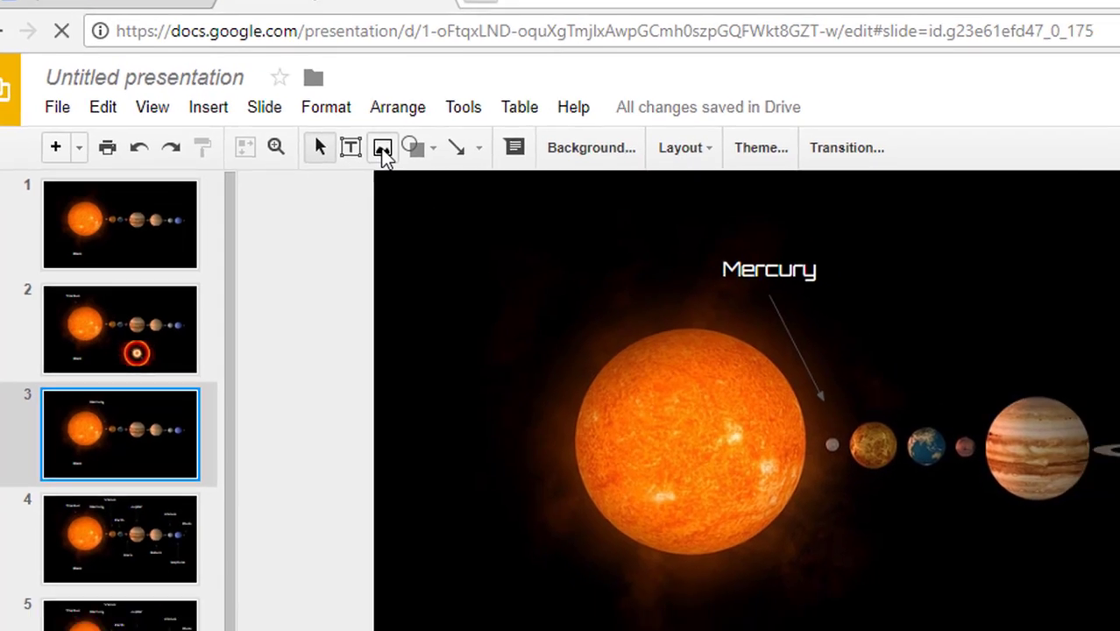
{"action": "left_click", "coordinate": [427, 181]}
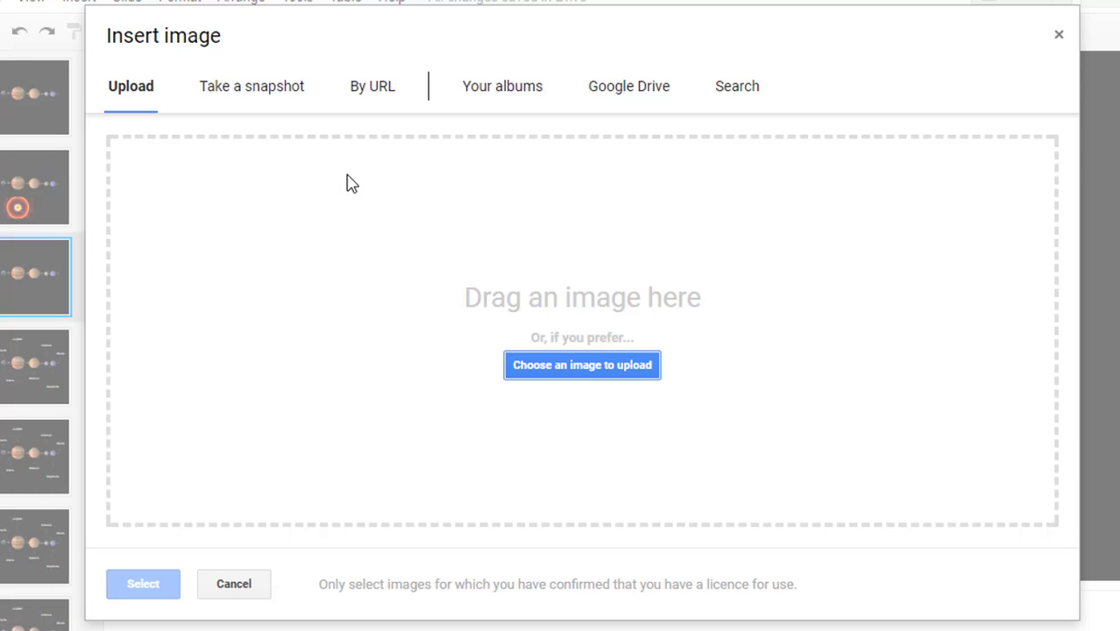
{"action": "left_click", "coordinate": [736, 92]}
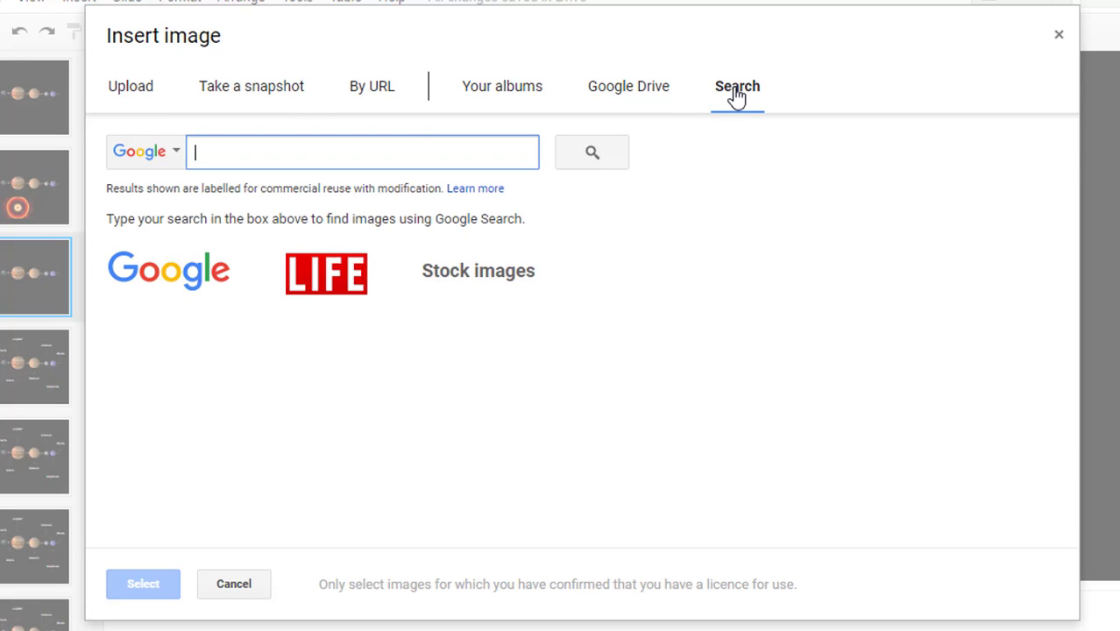
{"action": "type", "text": "mercury surface"}
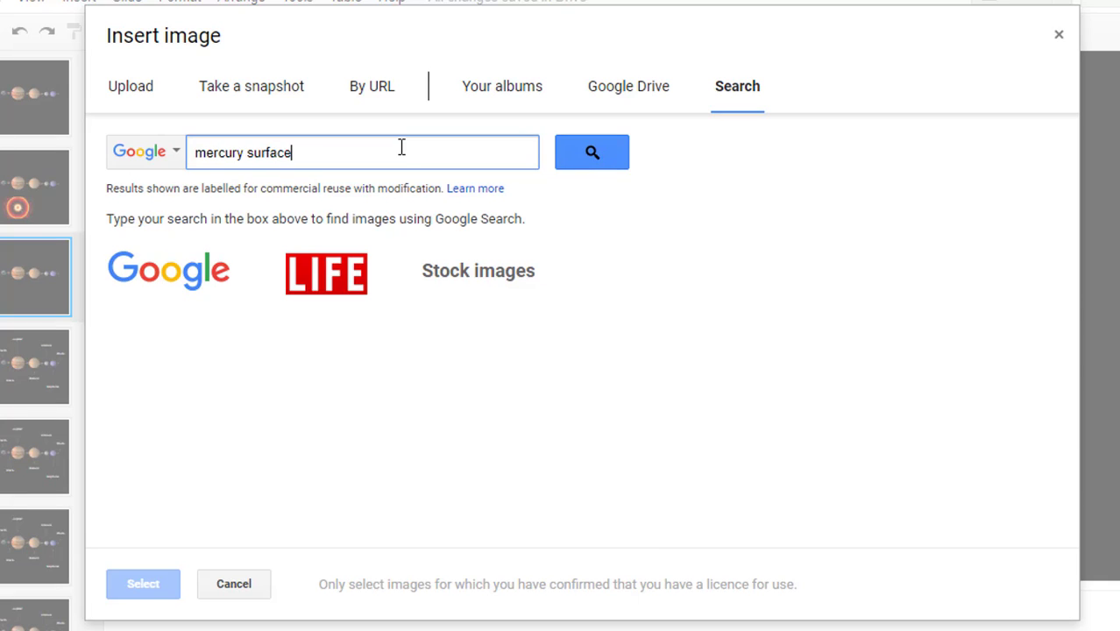
{"action": "key", "text": "Return"}
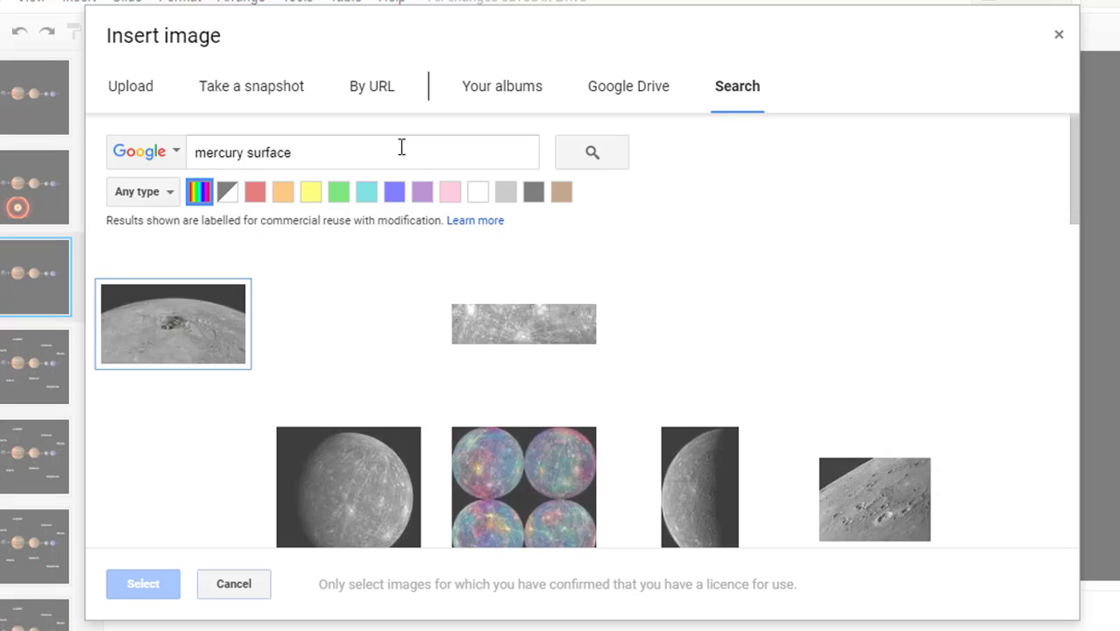
- Insert the photo of Mercury's north pole from the search results
{"action": "scroll", "coordinate": [693, 387], "scroll_direction": "down", "scroll_amount": 5}
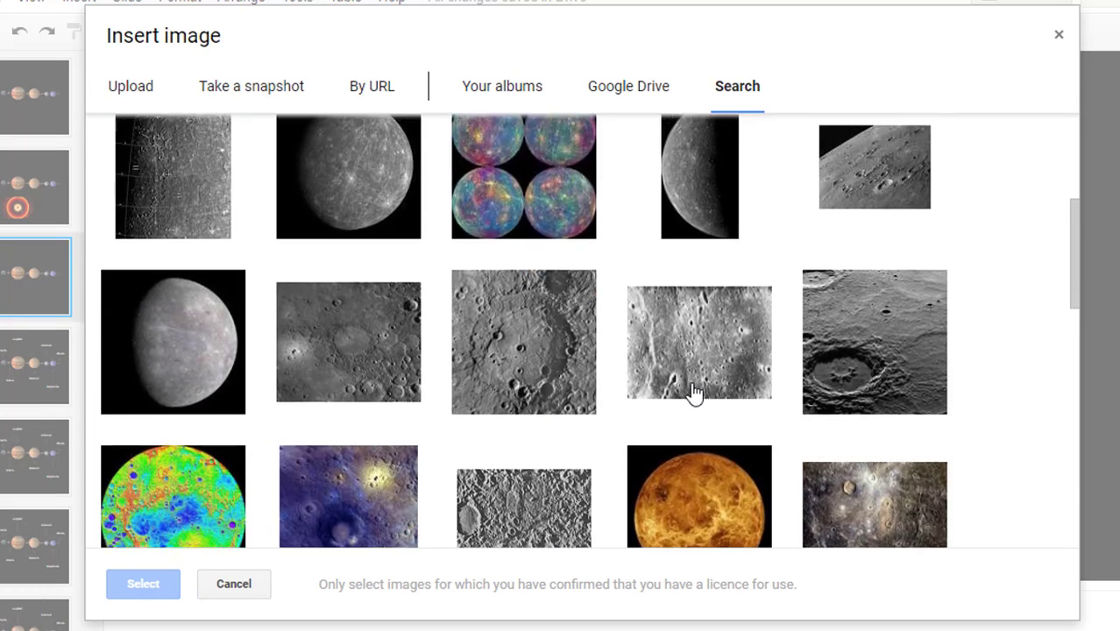
{"action": "scroll", "coordinate": [692, 393], "scroll_direction": "down", "scroll_amount": 1}
{"action": "scroll", "coordinate": [692, 392], "scroll_direction": "down", "scroll_amount": 2}
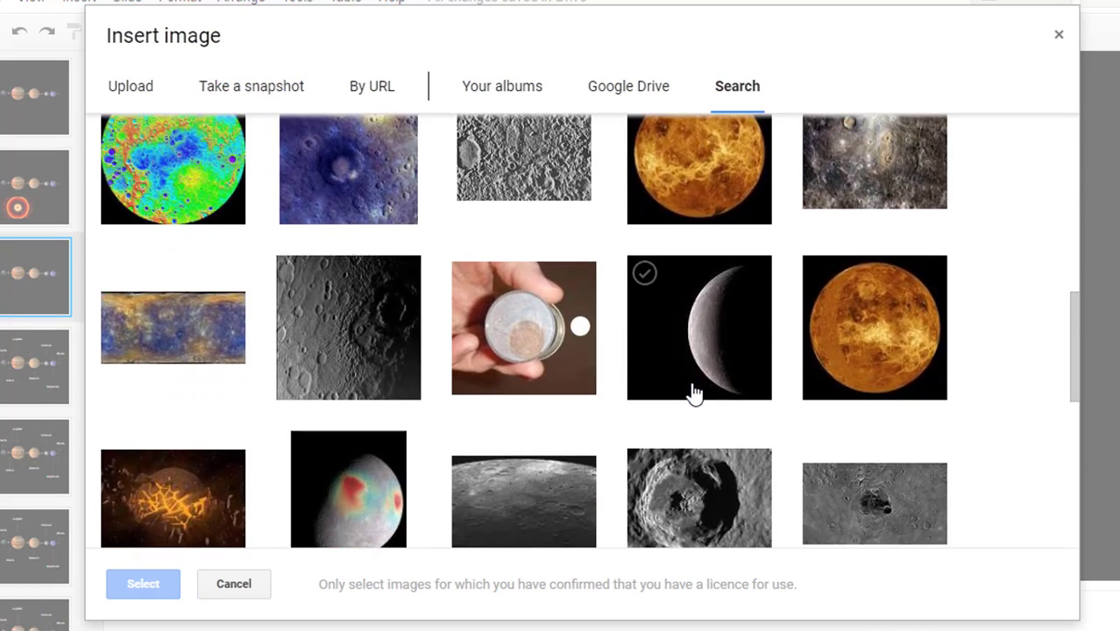
{"action": "scroll", "coordinate": [693, 393], "scroll_direction": "down", "scroll_amount": 2}
{"action": "scroll", "coordinate": [693, 392], "scroll_direction": "down", "scroll_amount": 2}
{"action": "scroll", "coordinate": [692, 392], "scroll_direction": "up", "scroll_amount": 1}
{"action": "scroll", "coordinate": [692, 393], "scroll_direction": "up", "scroll_amount": 5}
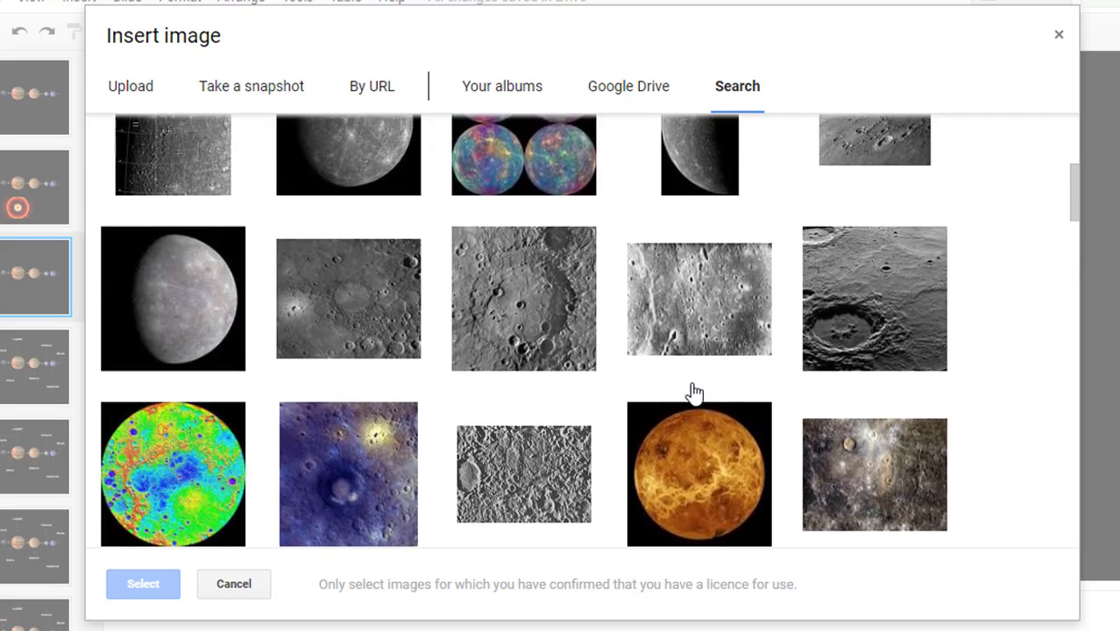
{"action": "scroll", "coordinate": [692, 393], "scroll_direction": "up", "scroll_amount": 5}
{"action": "scroll", "coordinate": [693, 393], "scroll_direction": "down", "scroll_amount": 1}
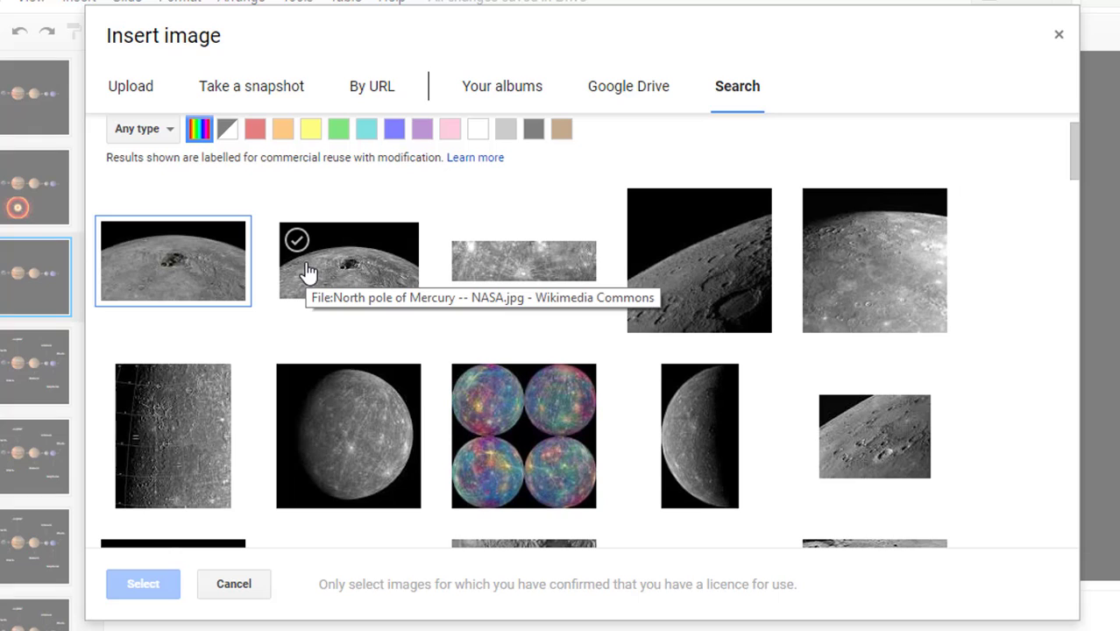
{"action": "left_click", "coordinate": [357, 272]}
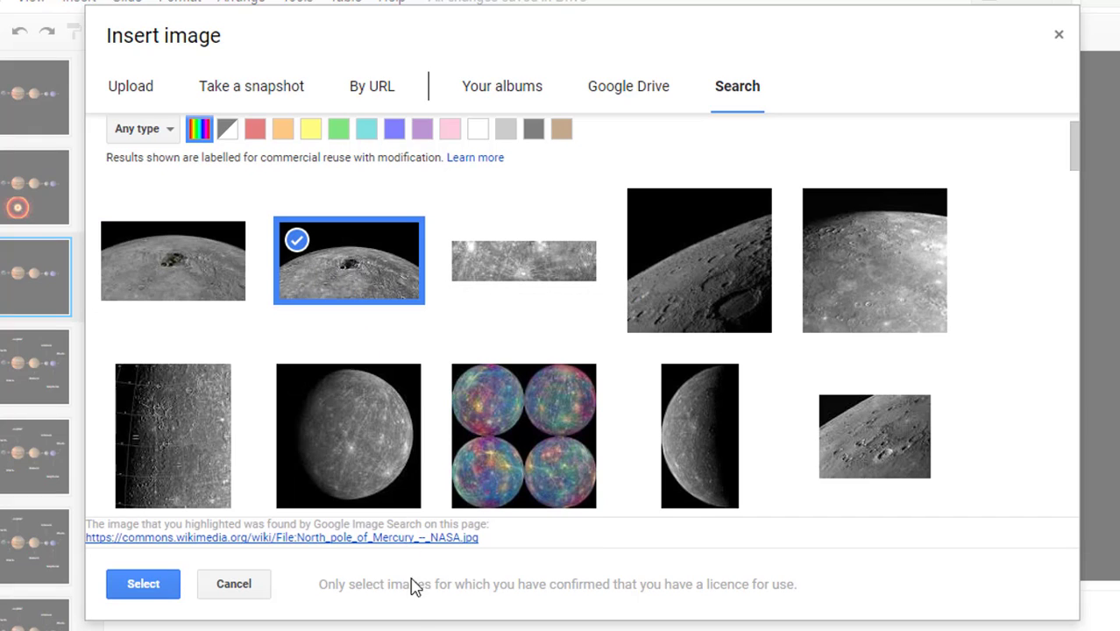
{"action": "left_click", "coordinate": [150, 595]}
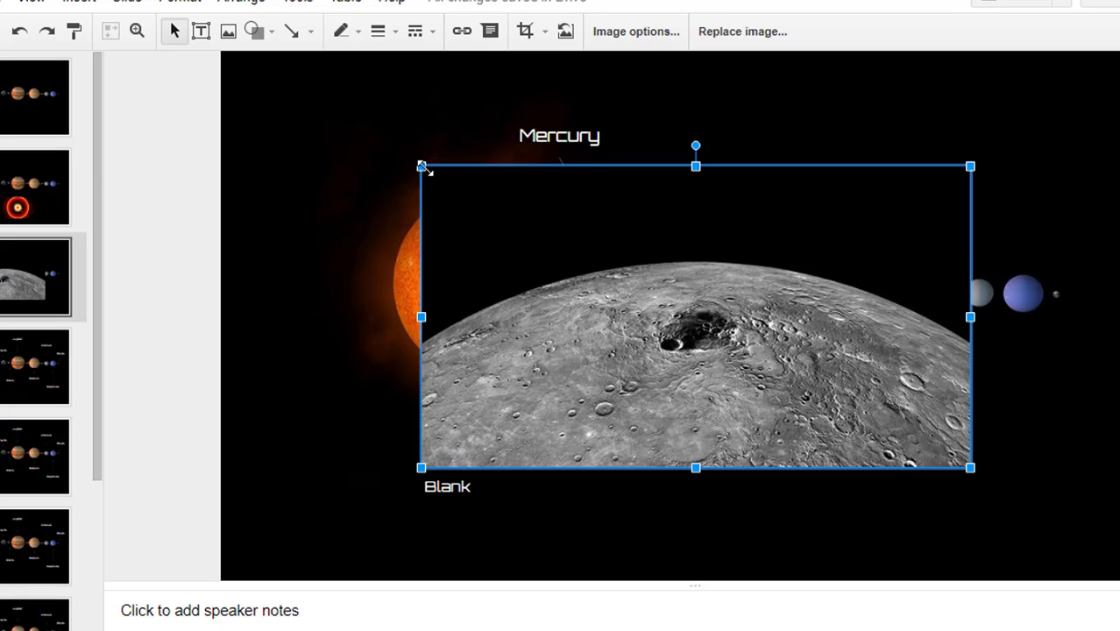
- Shrink the Mercury photo and move it below the planet row at lower right
{"action": "left_click_drag", "start_coordinate": [422, 167], "coordinate": [601, 264]}
{"action": "mouse_move", "coordinate": [812, 384]}
{"action": "left_mouse_down"}
{"action": "mouse_move", "coordinate": [839, 473]}
{"action": "mouse_move", "coordinate": [859, 468]}
{"action": "left_mouse_up"}
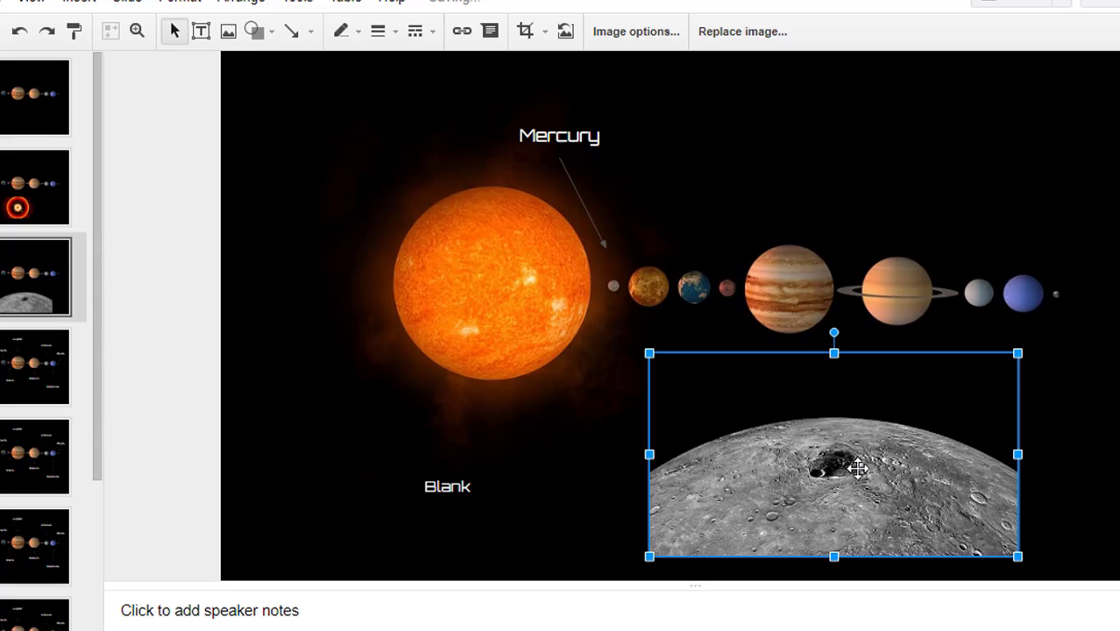
{"action": "left_click", "coordinate": [1062, 410]}
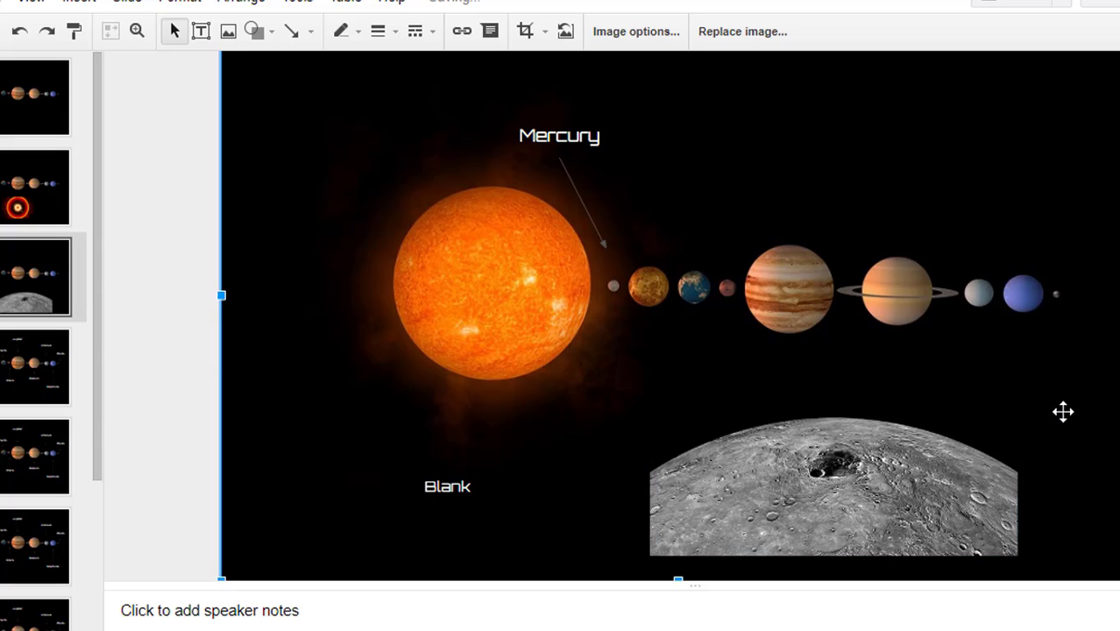
{"action": "left_click", "coordinate": [822, 469]}
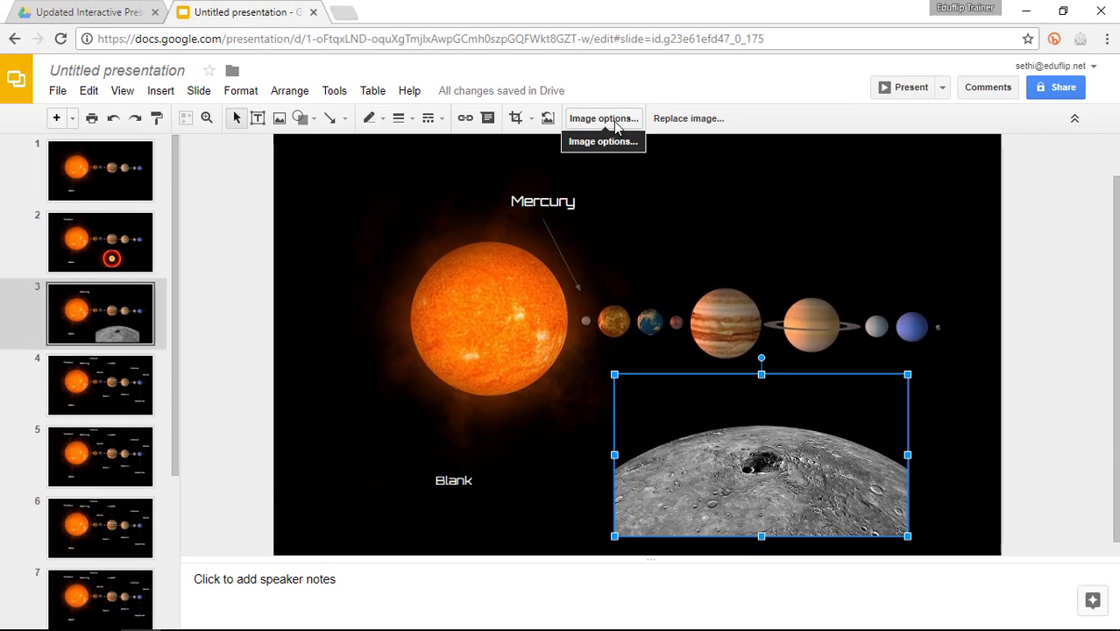
- Raise the photo's brightness and give it a thin dark grey border
{"action": "left_click", "coordinate": [613, 119]}
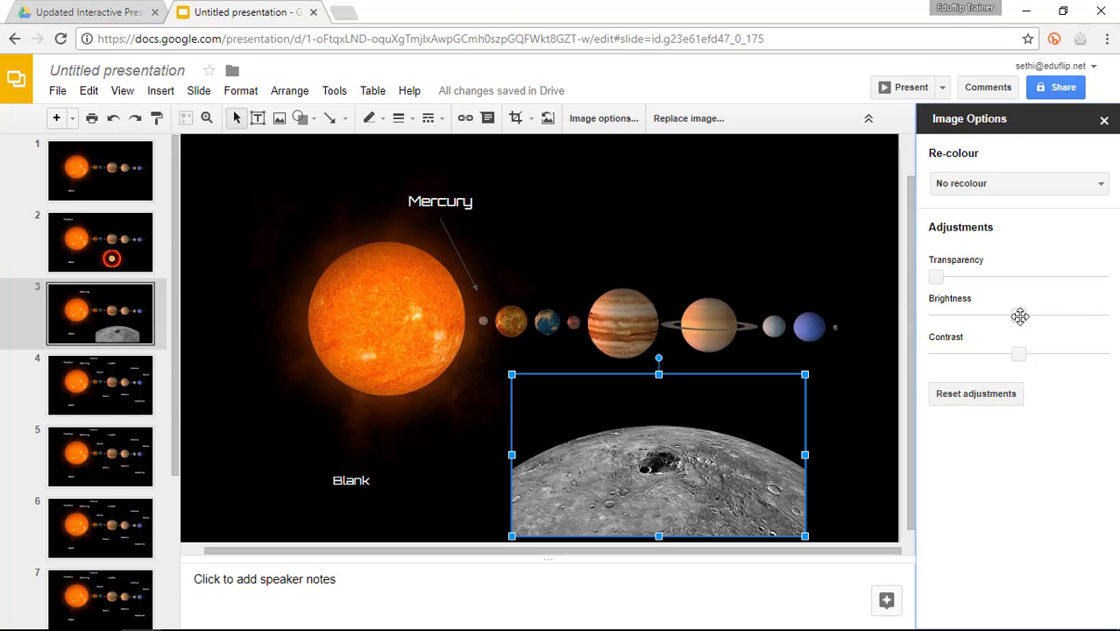
{"action": "mouse_move", "coordinate": [1018, 315]}
{"action": "left_mouse_down"}
{"action": "mouse_move", "coordinate": [1048, 315]}
{"action": "mouse_move", "coordinate": [1002, 318]}
{"action": "left_mouse_up"}
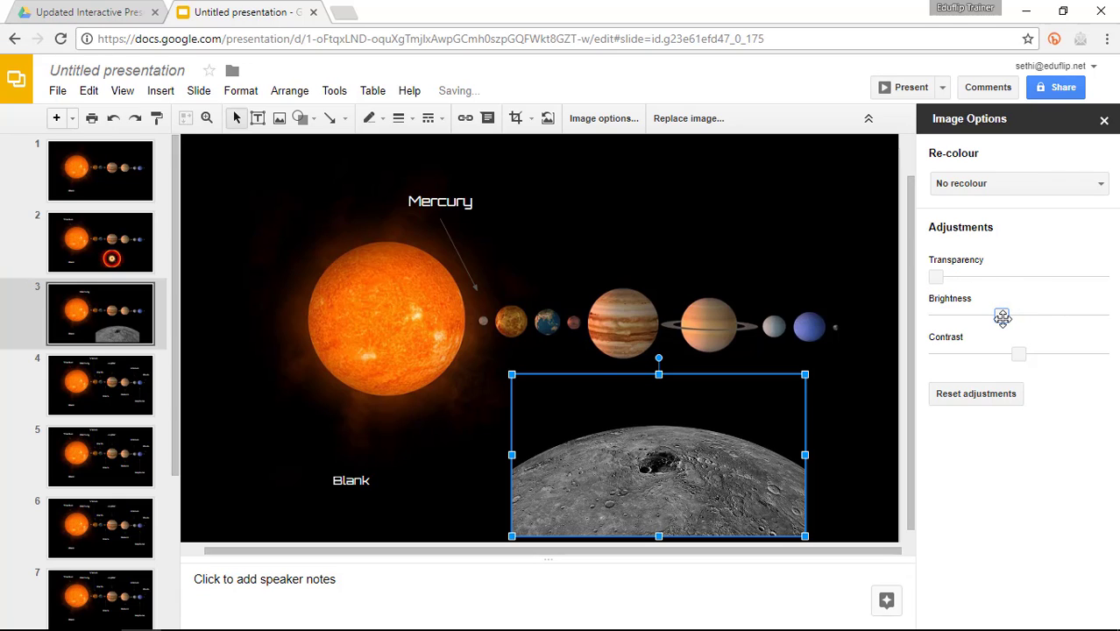
{"action": "left_click", "coordinate": [369, 119]}
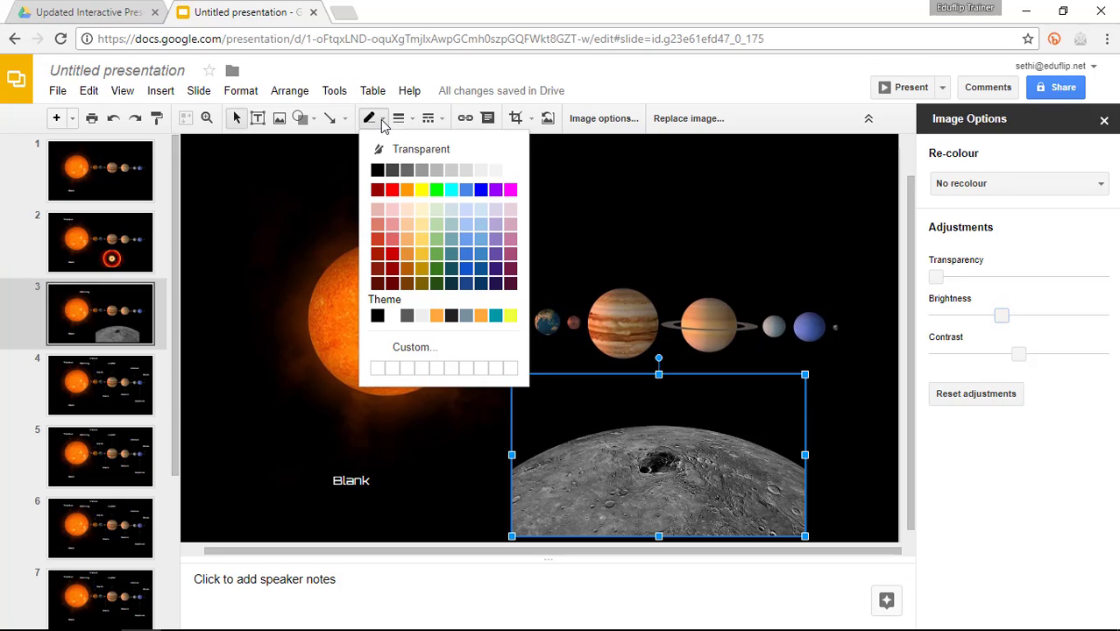
{"action": "left_click", "coordinate": [397, 173]}
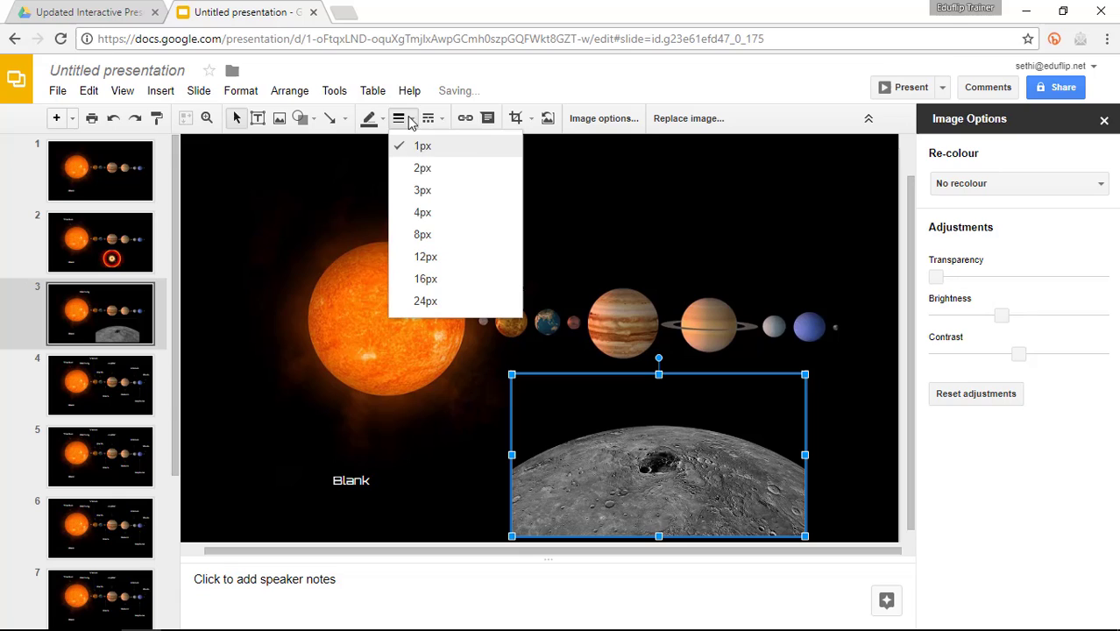
{"action": "left_click", "coordinate": [428, 195]}
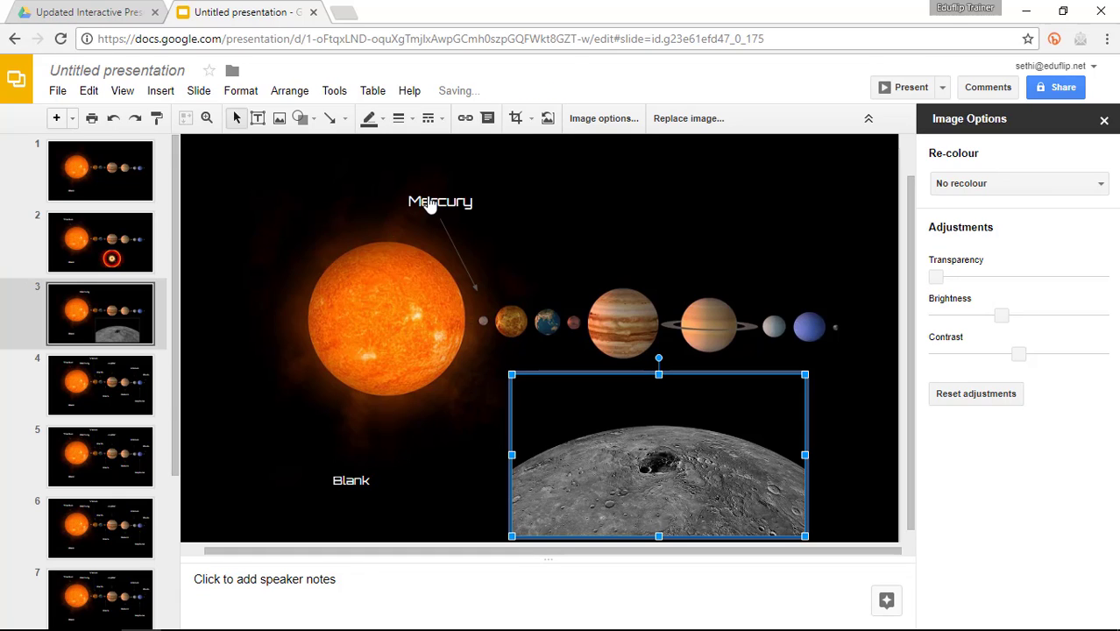
{"action": "left_click", "coordinate": [245, 183]}
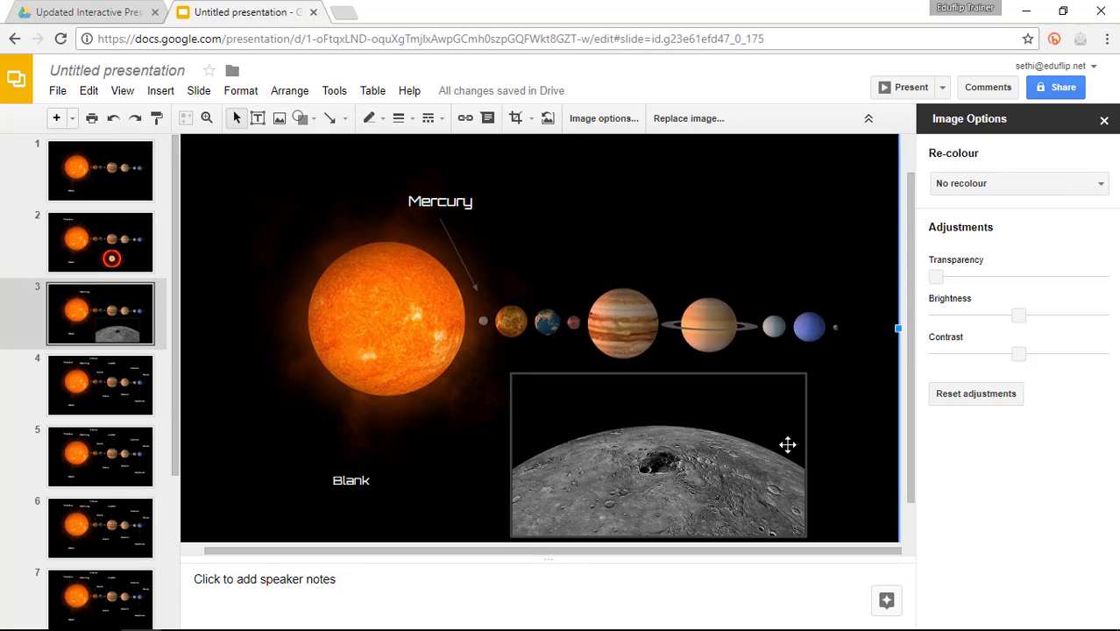
{"action": "left_click", "coordinate": [632, 415]}
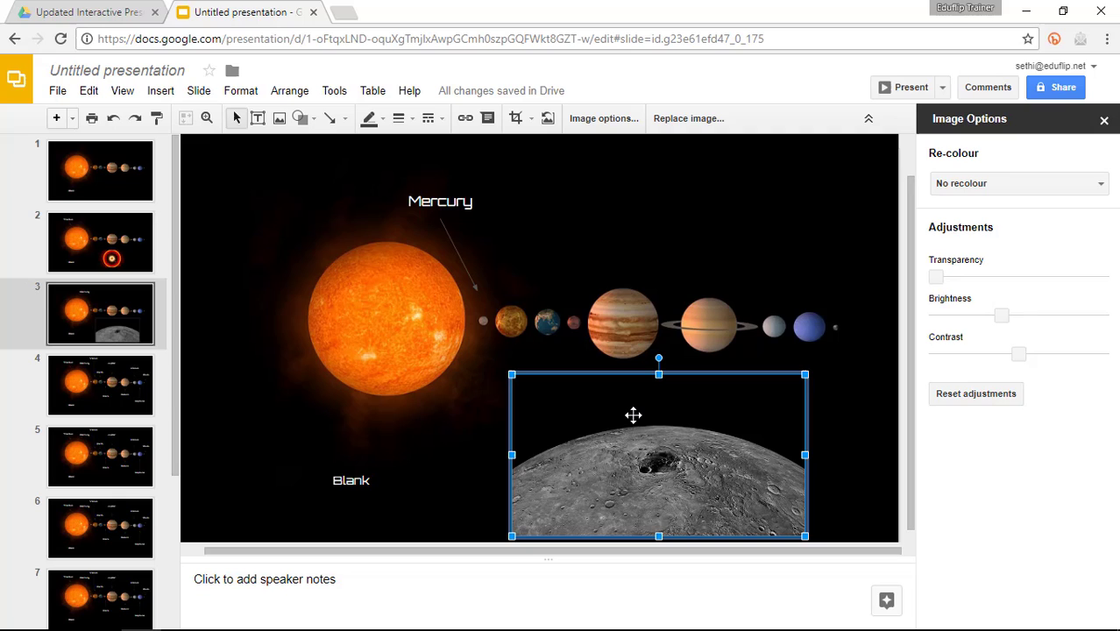
- Give the Mercury photo a slow Fade in animation After previous, then return to slide 1
{"action": "right_click", "coordinate": [633, 414]}
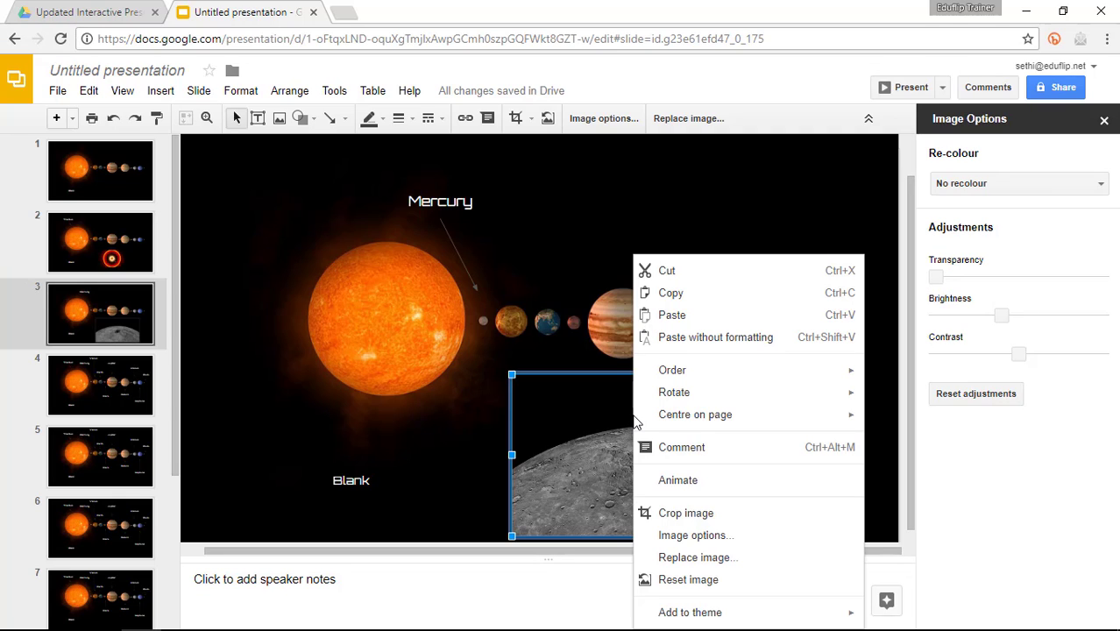
{"action": "left_click", "coordinate": [692, 483]}
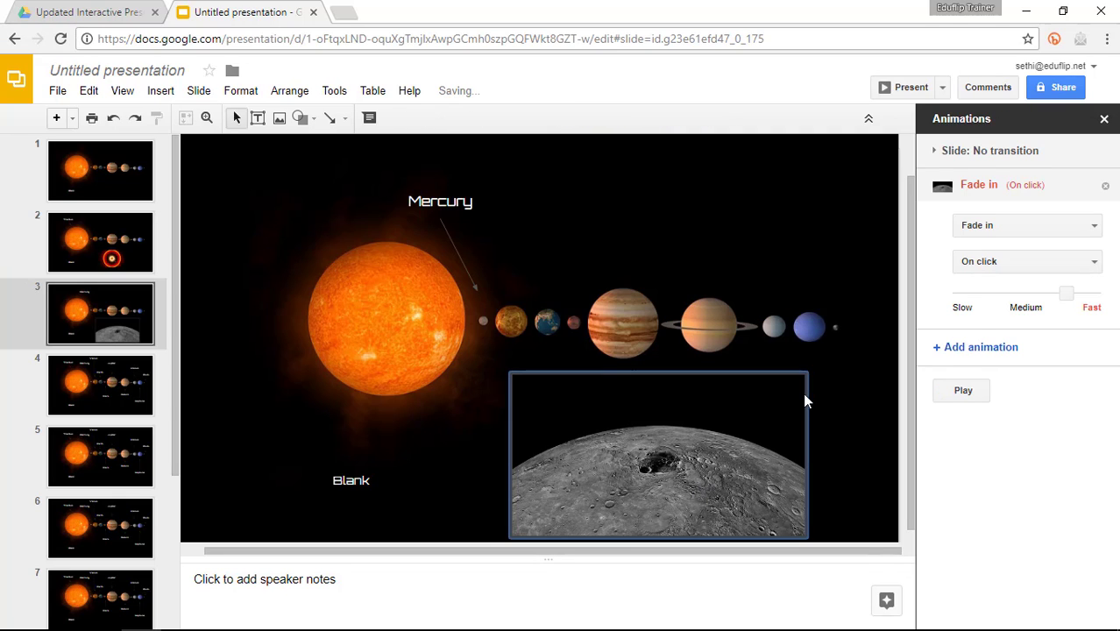
{"action": "left_click", "coordinate": [999, 262]}
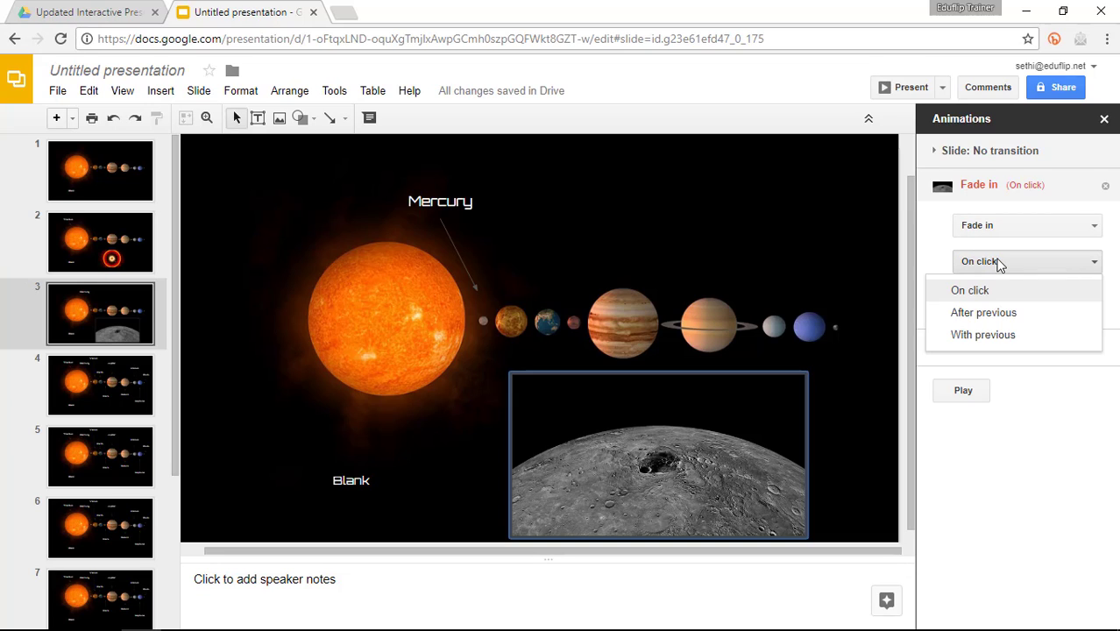
{"action": "left_click", "coordinate": [999, 317]}
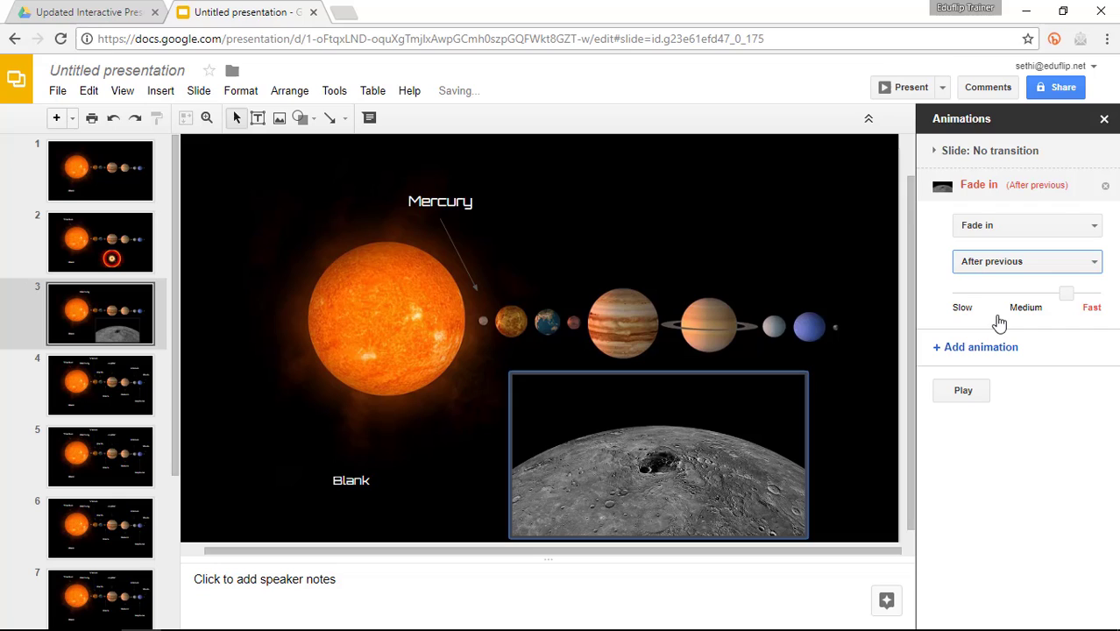
{"action": "left_click_drag", "start_coordinate": [1059, 292], "coordinate": [998, 291]}
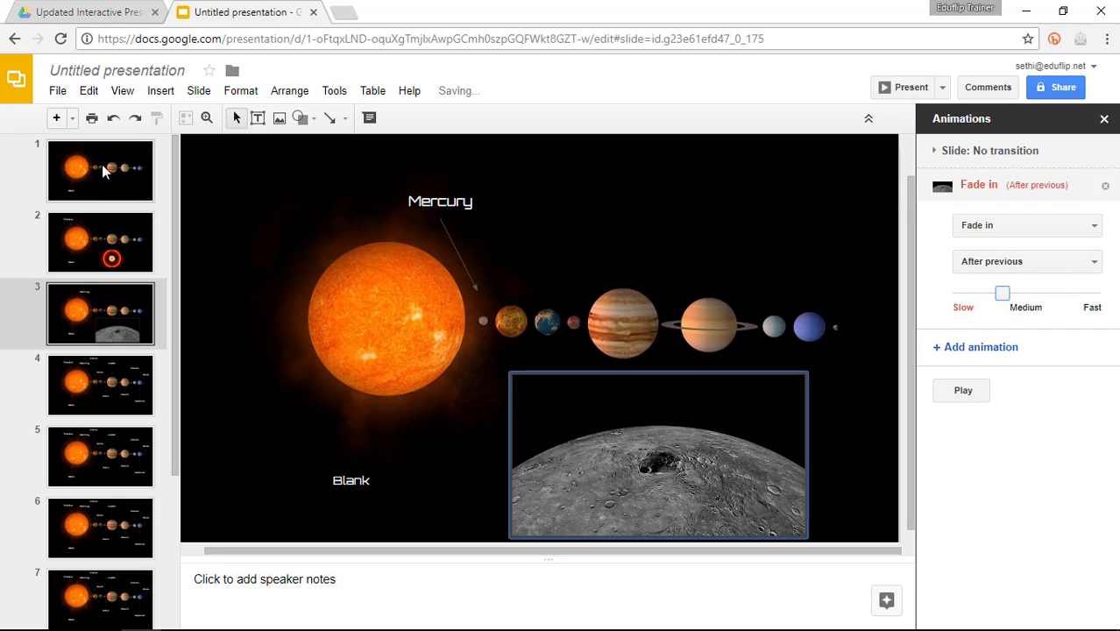
{"action": "left_click", "coordinate": [100, 168]}
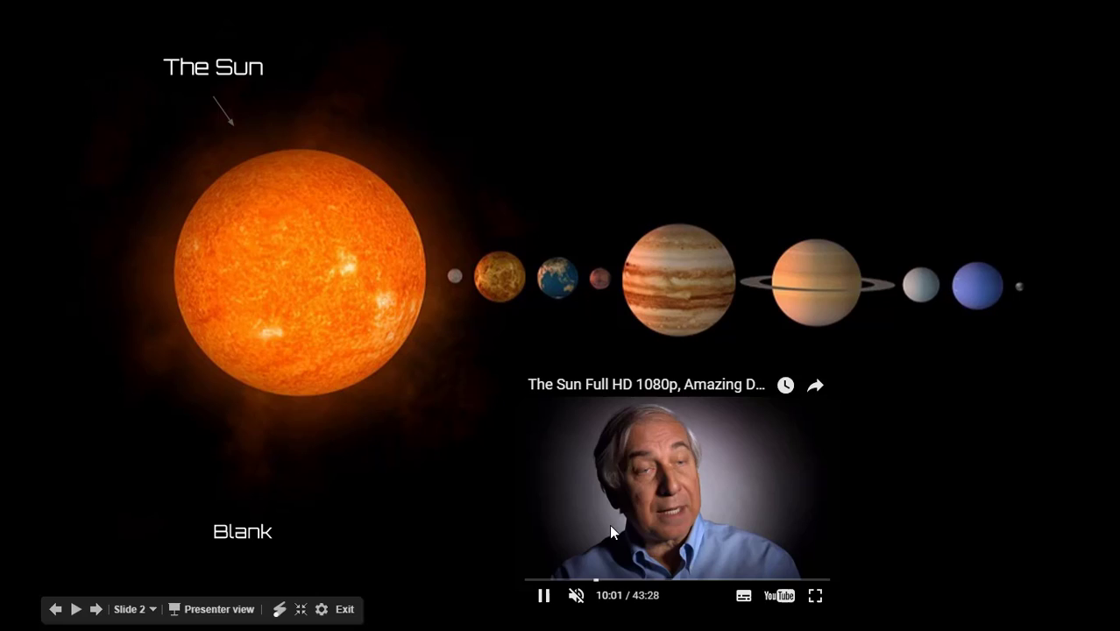
- In the slideshow, pause the Sun video and follow the Mercury link to slide 3
{"action": "left_click", "coordinate": [544, 596]}
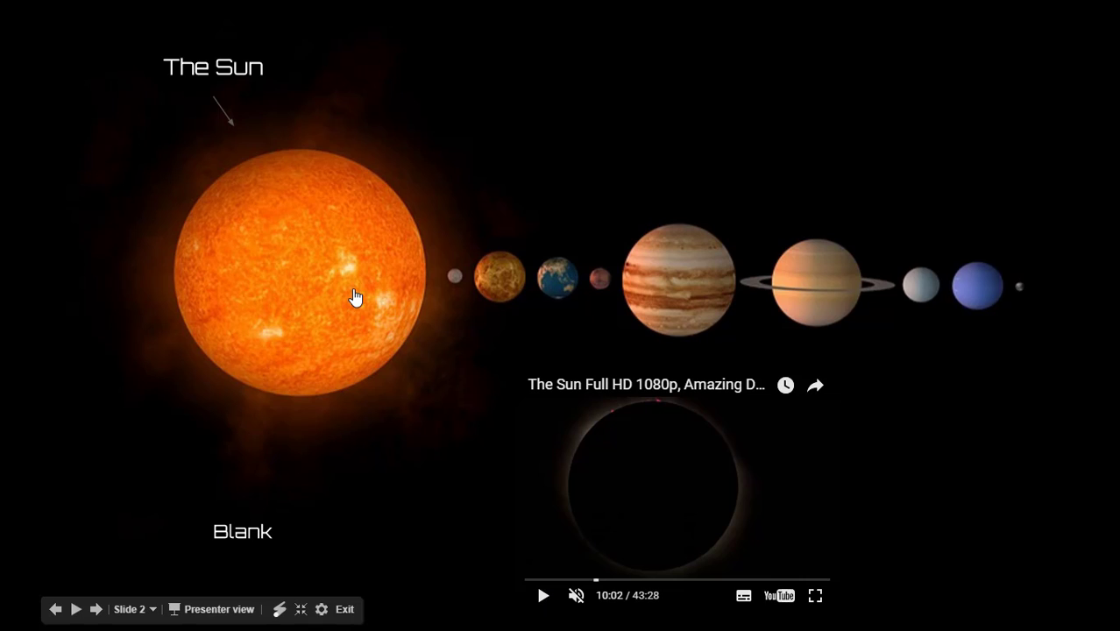
{"action": "left_click", "coordinate": [455, 287]}
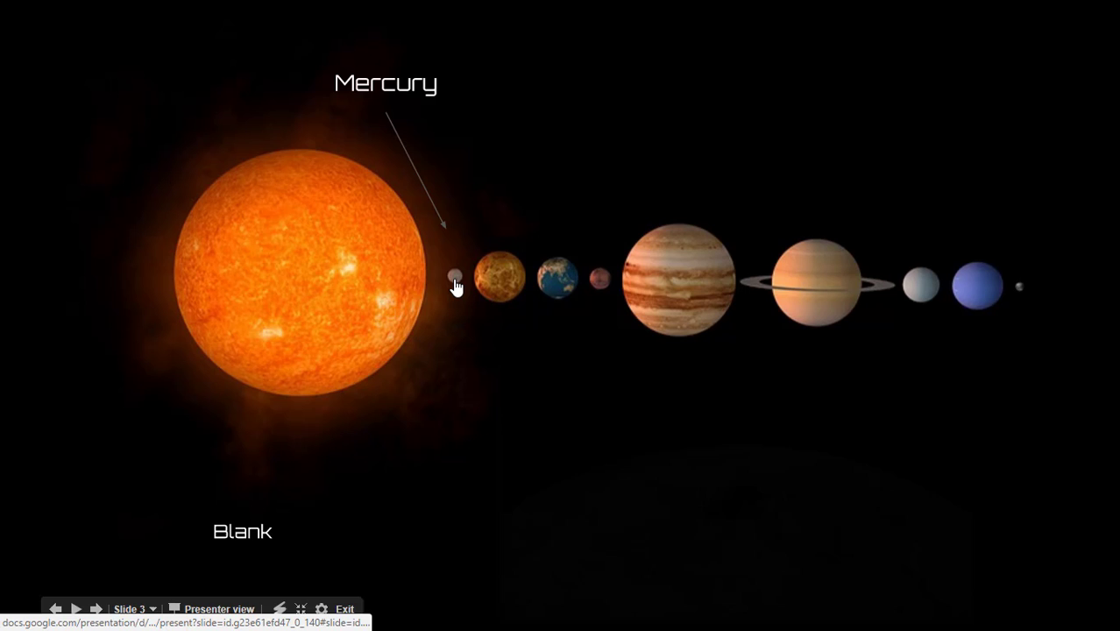